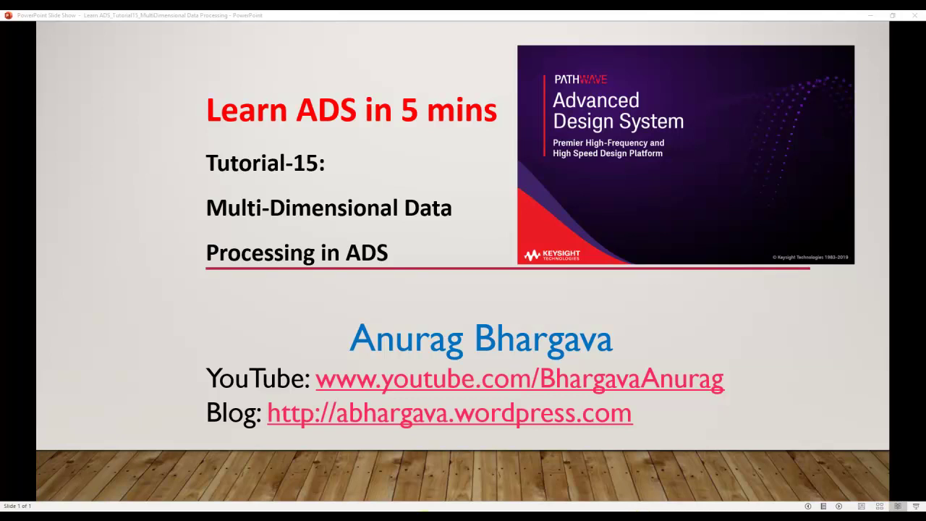
Step: Leave the PowerPoint title slide for the ADS data display showing the swept dB(S(2,1)) curves
{"action": "left_click", "coordinate": [367, 507]}
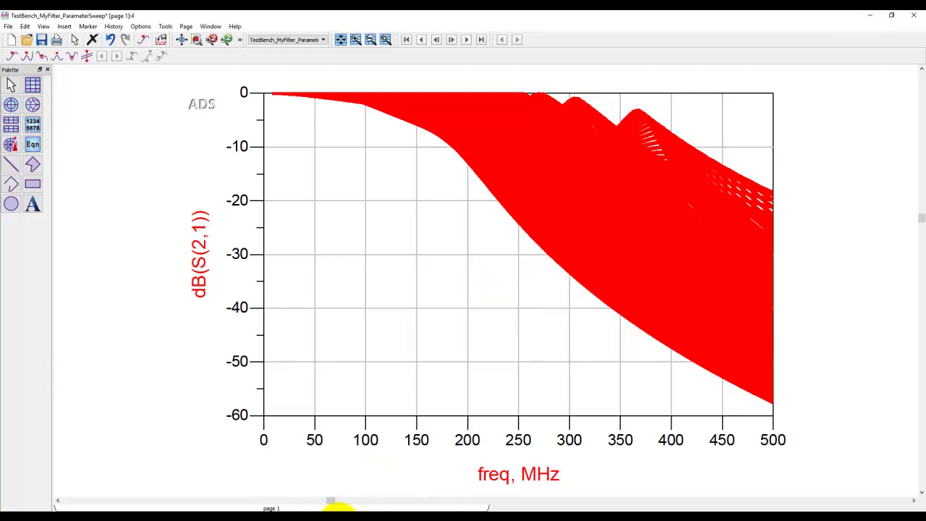
Step: Deactivate Sweep1 and Sweep2 in the schematic and re-simulate to get a single dB(S(2,1)) curve
{"action": "left_click", "coordinate": [362, 493]}
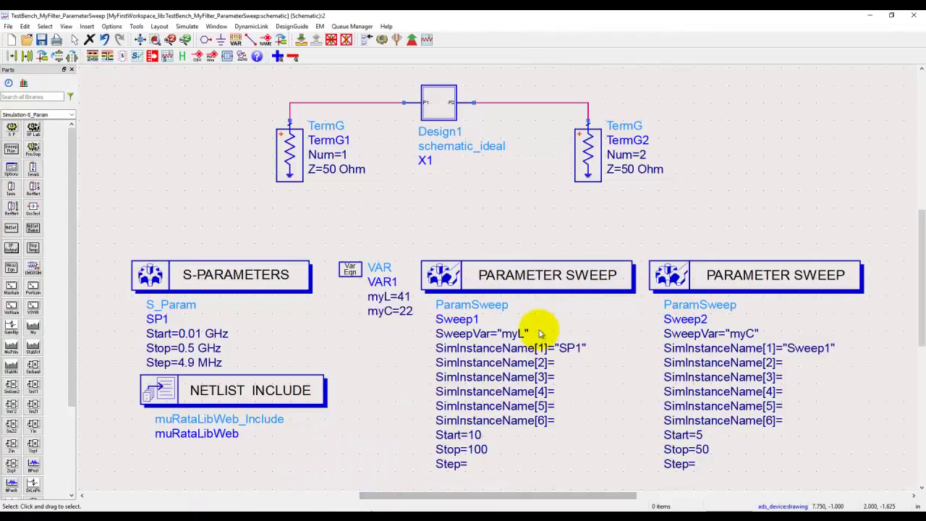
{"action": "left_click_drag", "start_coordinate": [418, 261], "coordinate": [879, 314]}
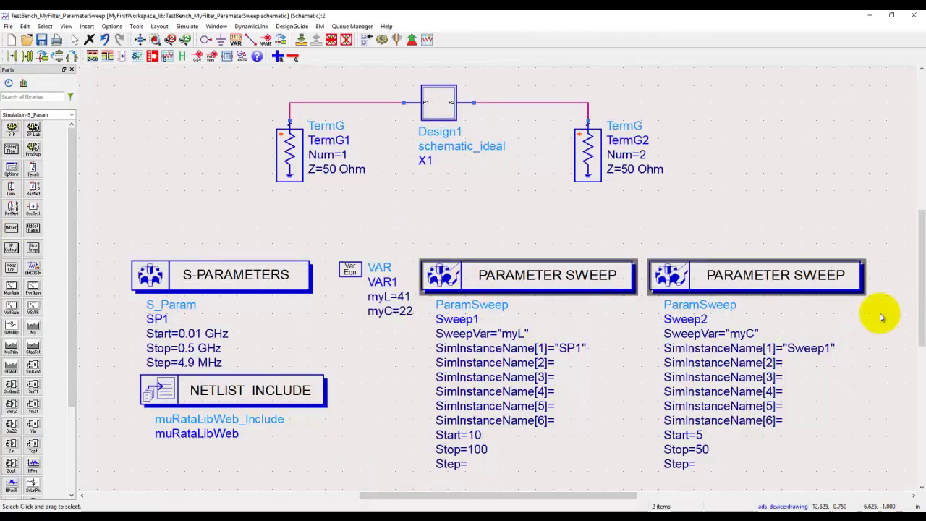
{"action": "left_click", "coordinate": [346, 39]}
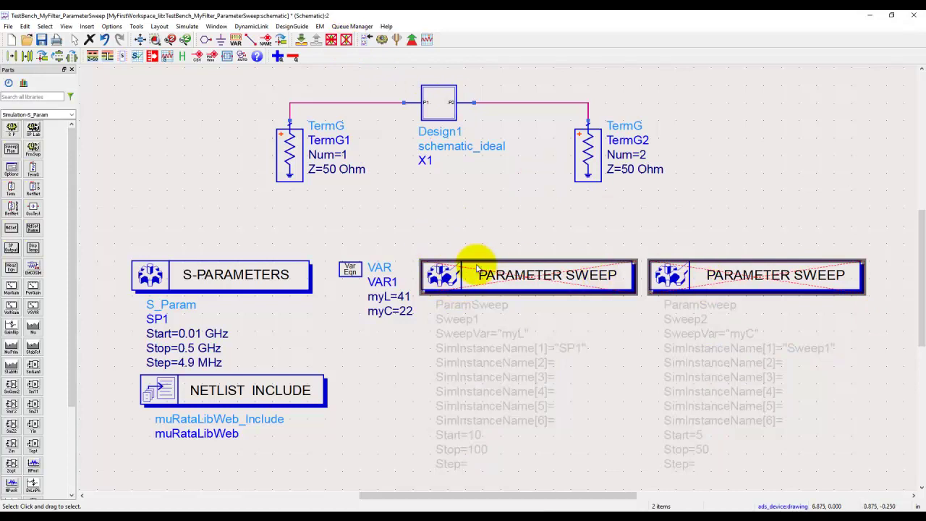
{"action": "left_click", "coordinate": [382, 40]}
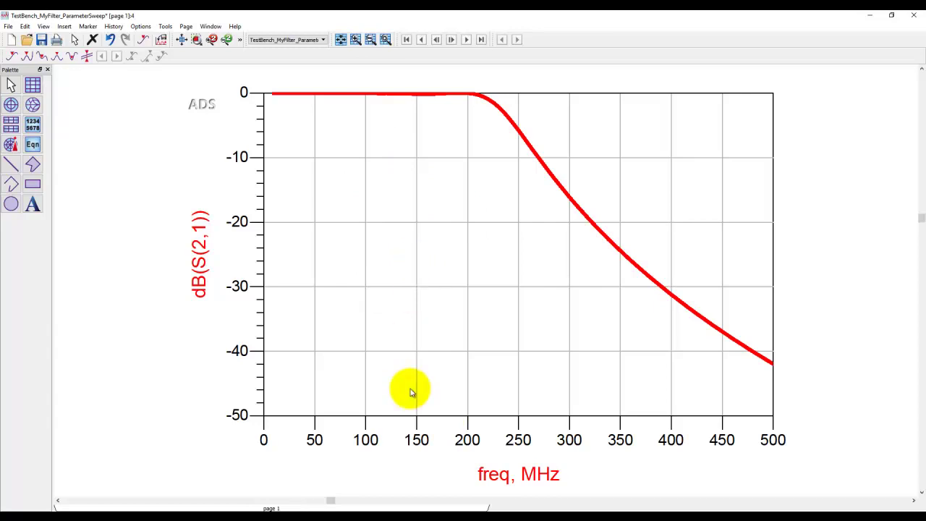
{"action": "double_click", "coordinate": [391, 287]}
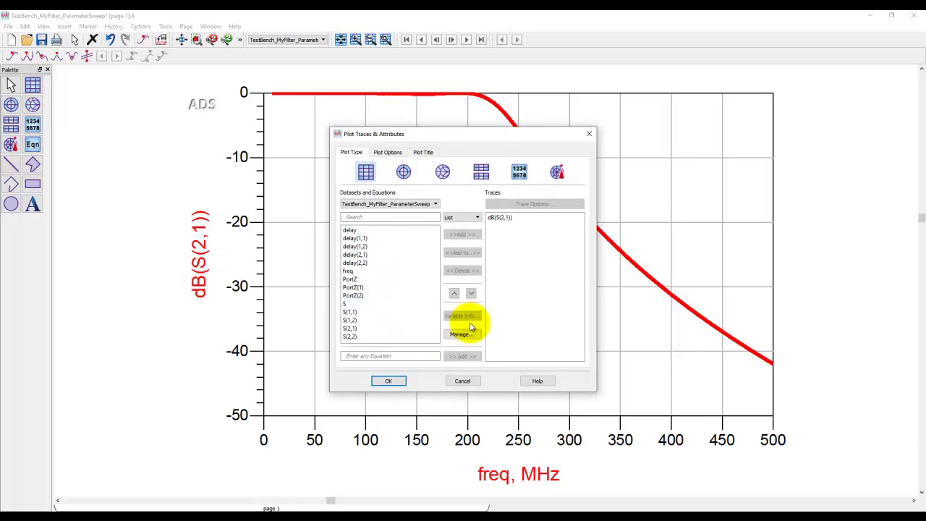
{"action": "left_click", "coordinate": [377, 329]}
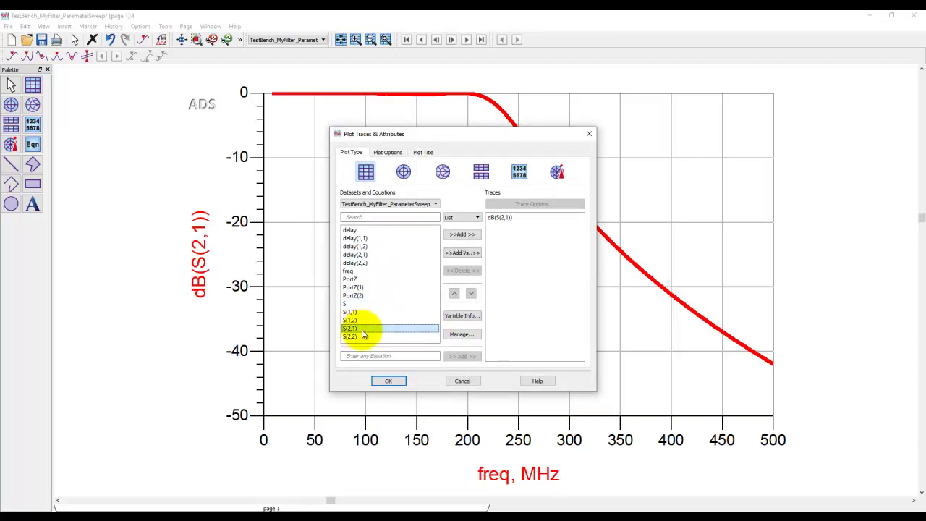
{"action": "left_click", "coordinate": [457, 318]}
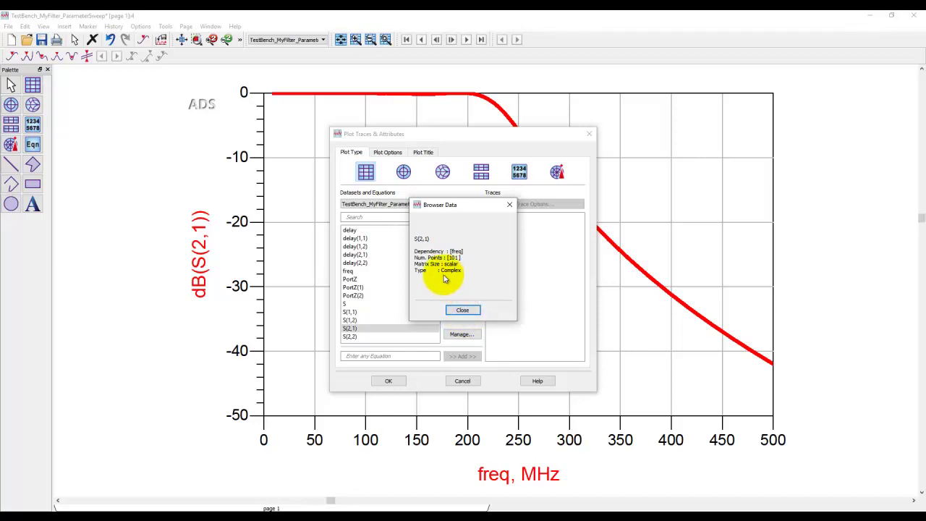
{"action": "left_click", "coordinate": [463, 309]}
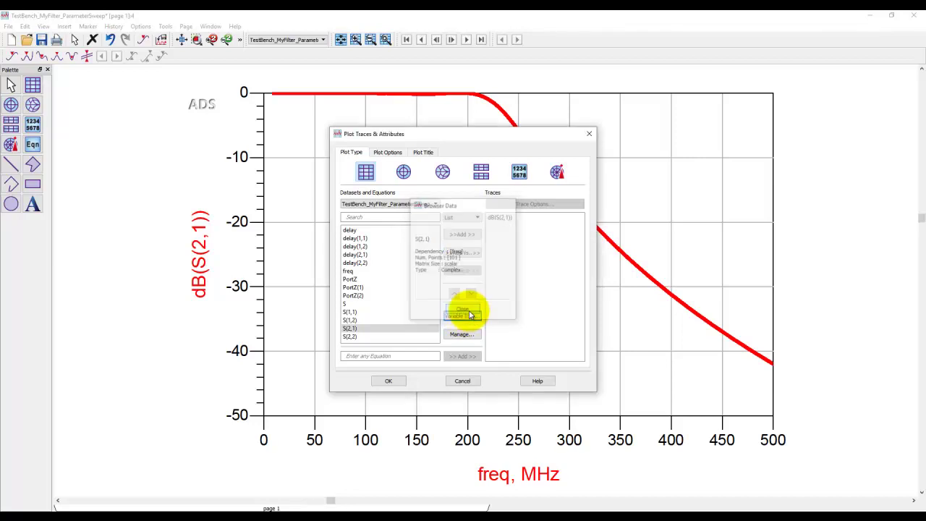
Step: Close the trace settings without changes and zoom out to make room beside the plot
{"action": "left_click", "coordinate": [464, 381]}
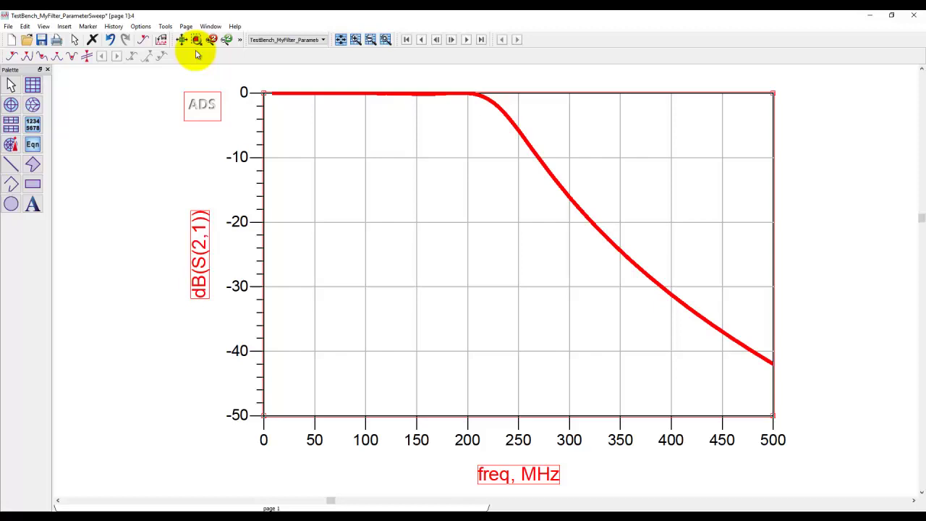
{"action": "left_click", "coordinate": [226, 41]}
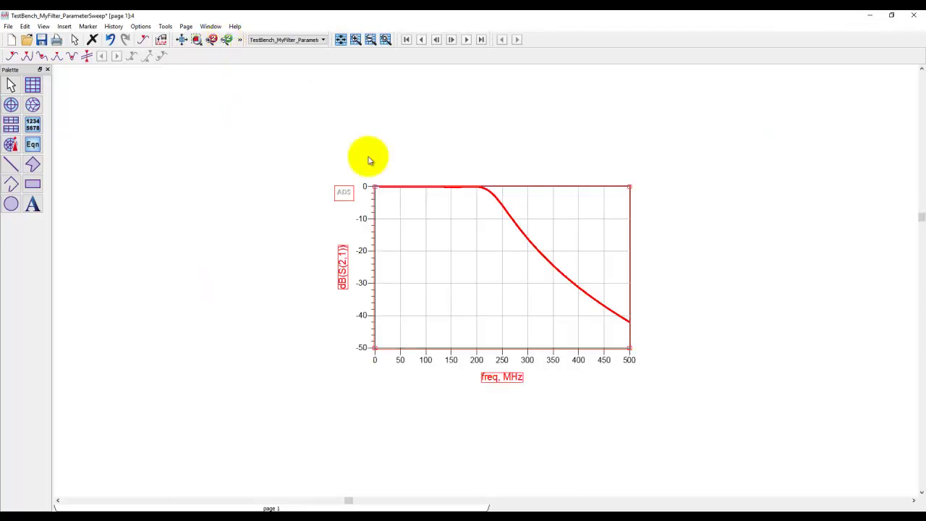
{"action": "left_click", "coordinate": [660, 197]}
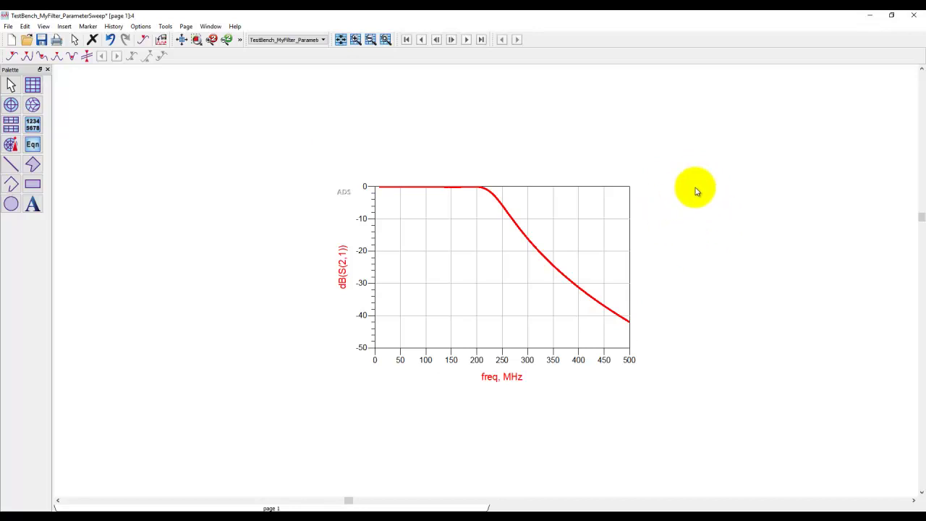
Step: Draw a data list to the right of the plot and add S(2,1) as its trace
{"action": "left_click", "coordinate": [33, 125]}
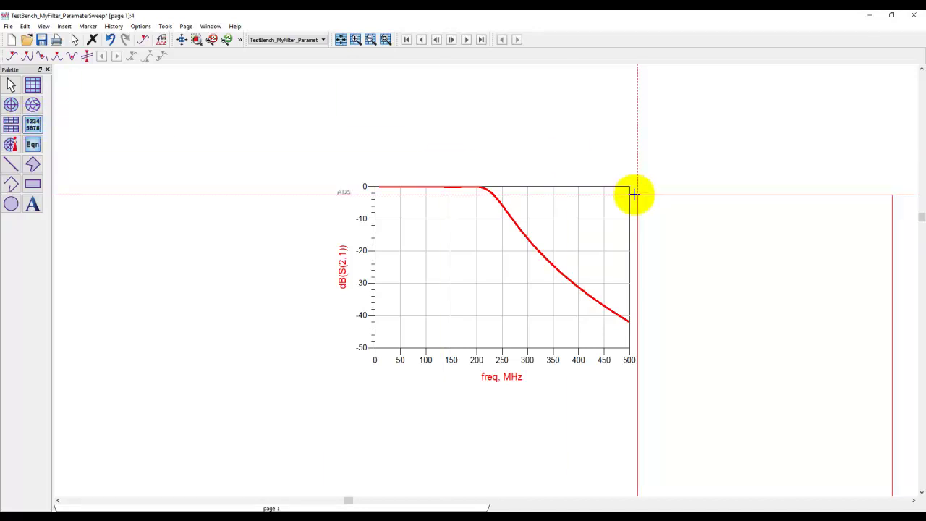
{"action": "left_click_drag", "start_coordinate": [663, 186], "coordinate": [802, 268]}
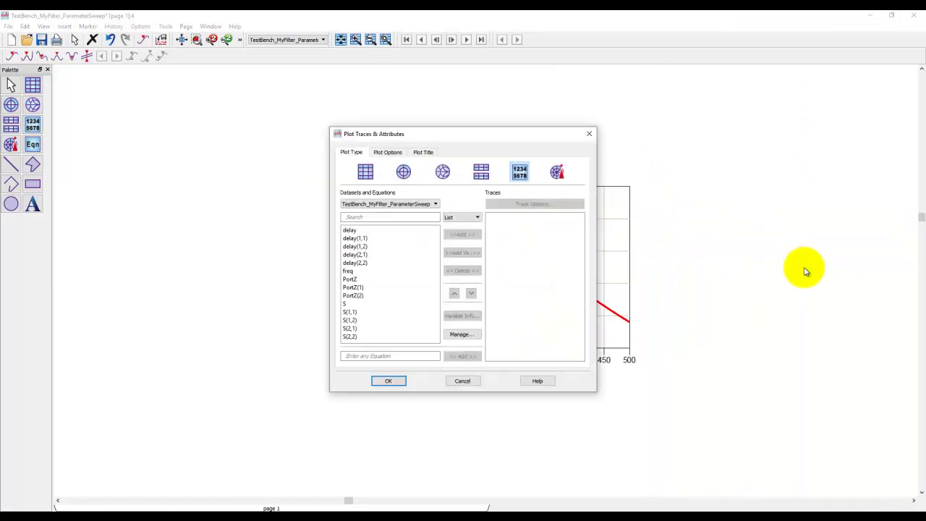
{"action": "left_click", "coordinate": [350, 328]}
{"action": "left_click", "coordinate": [463, 234]}
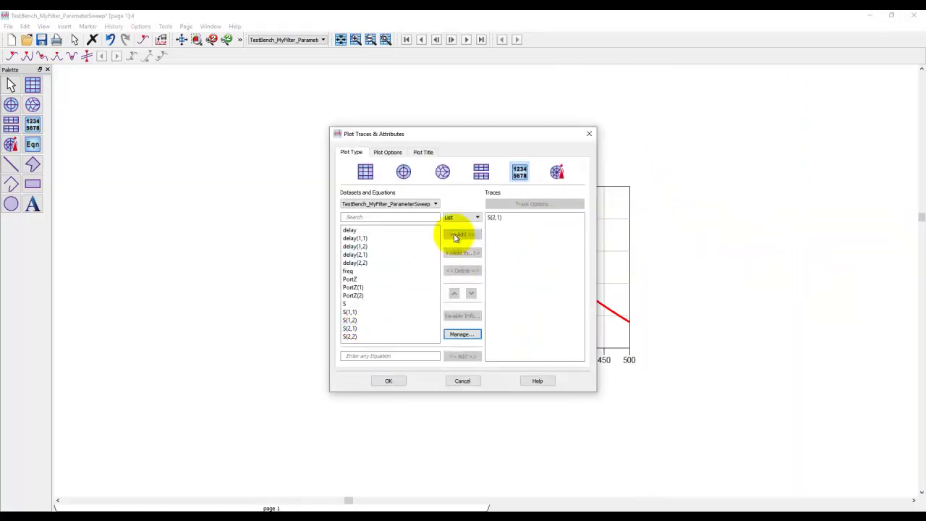
{"action": "left_click", "coordinate": [492, 219]}
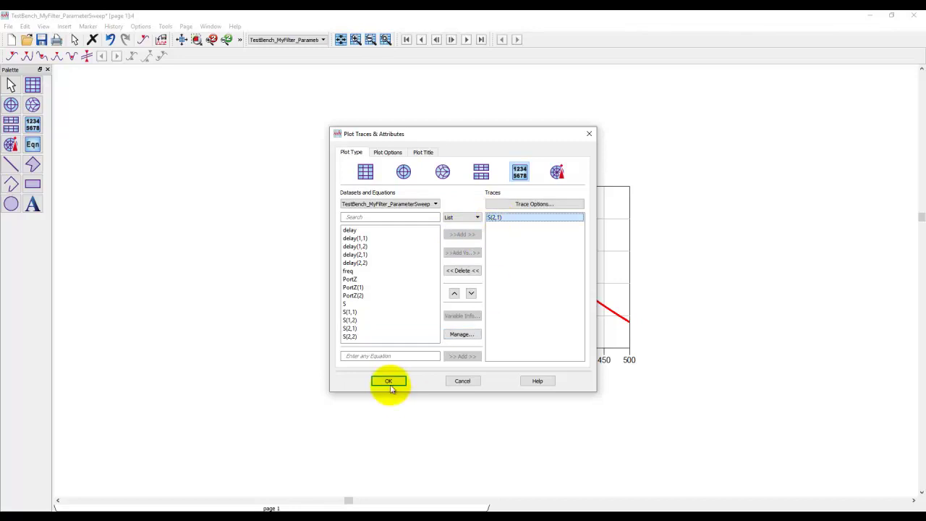
Step: Change the list trace to what(S(2,1)) and widen the box to show freq, 101 points, Complex
{"action": "double_click", "coordinate": [496, 218]}
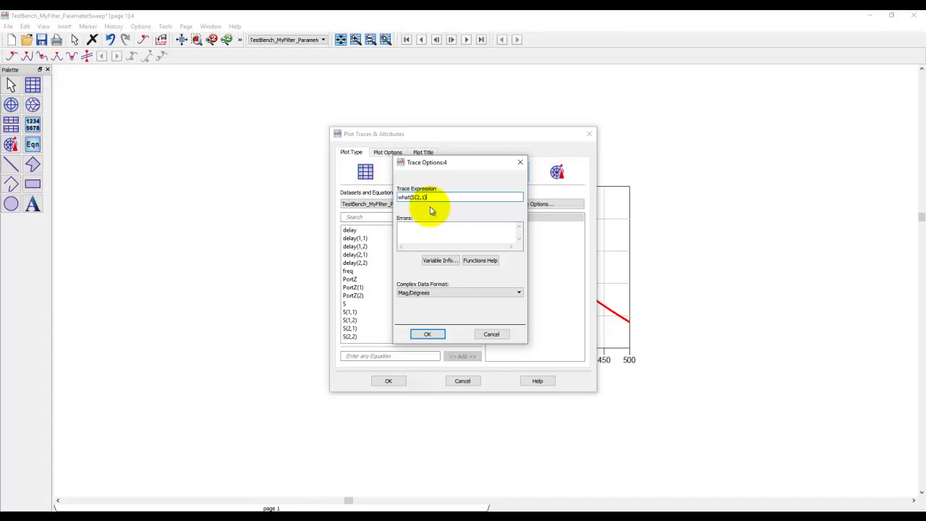
{"action": "left_click", "coordinate": [427, 334]}
{"action": "left_click", "coordinate": [395, 382]}
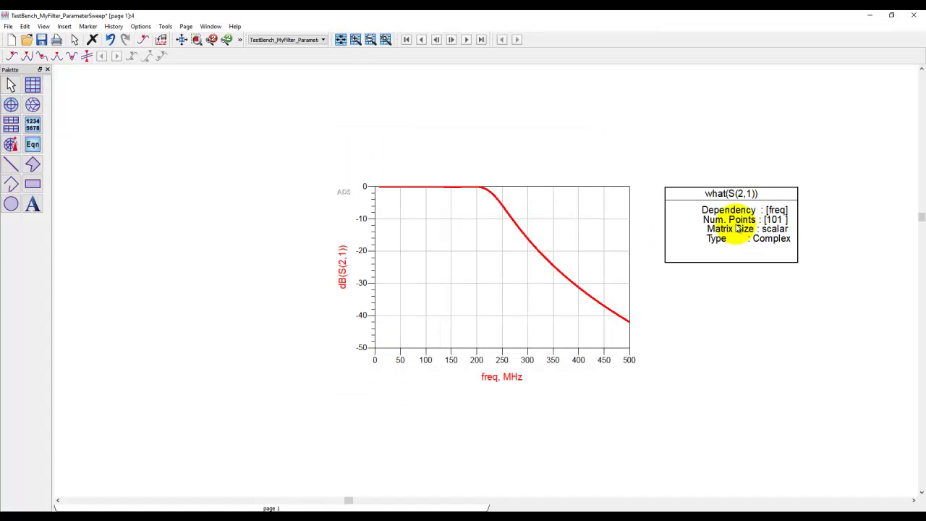
{"action": "left_click", "coordinate": [748, 261]}
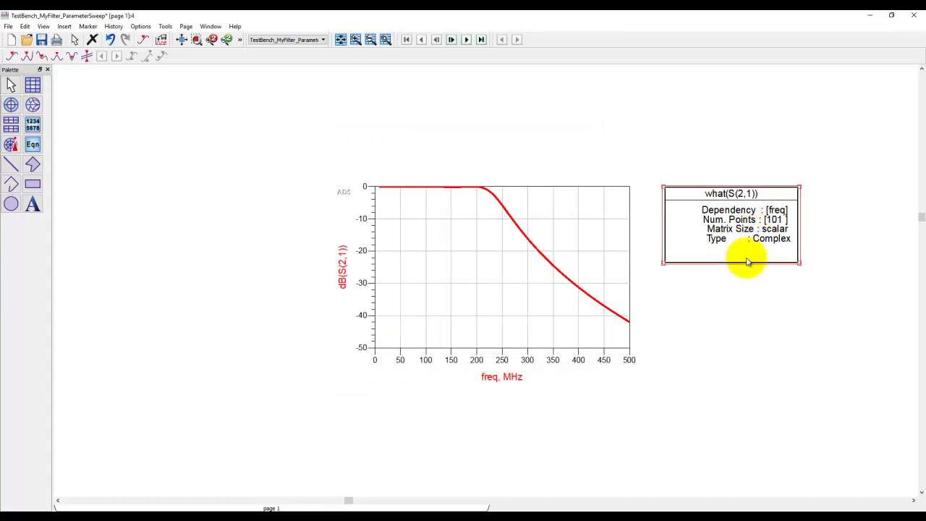
{"action": "left_click_drag", "start_coordinate": [800, 266], "coordinate": [832, 264]}
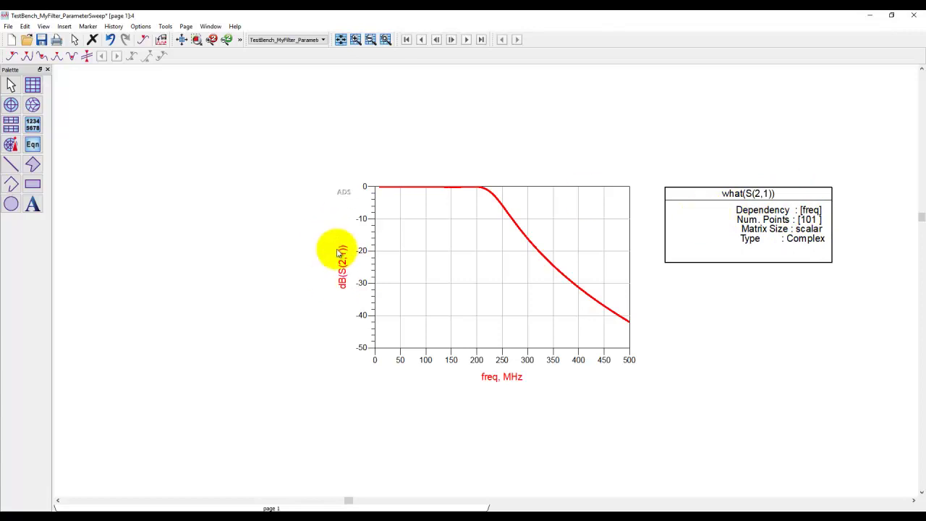
Step: Reactivate both parameter sweep blocks in the schematic and re-run the simulation
{"action": "left_click", "coordinate": [181, 41]}
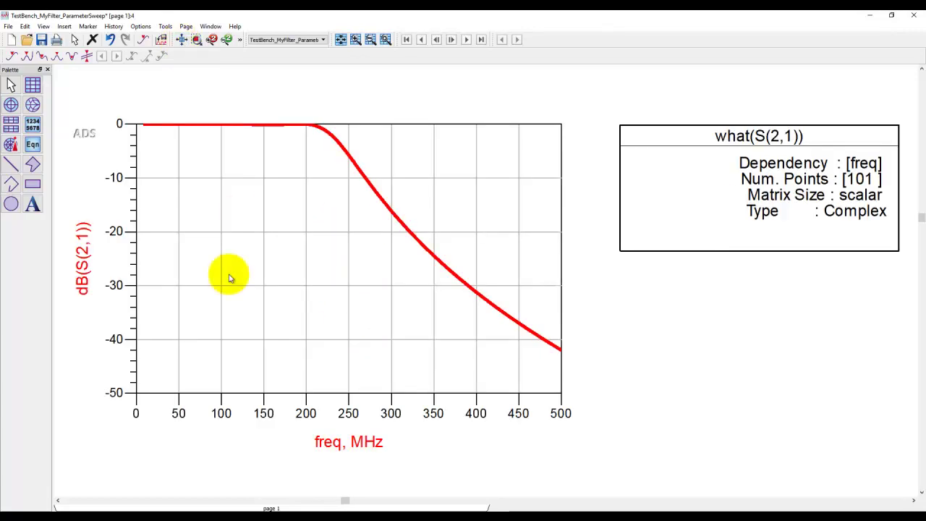
{"action": "mouse_move", "coordinate": [333, 505]}
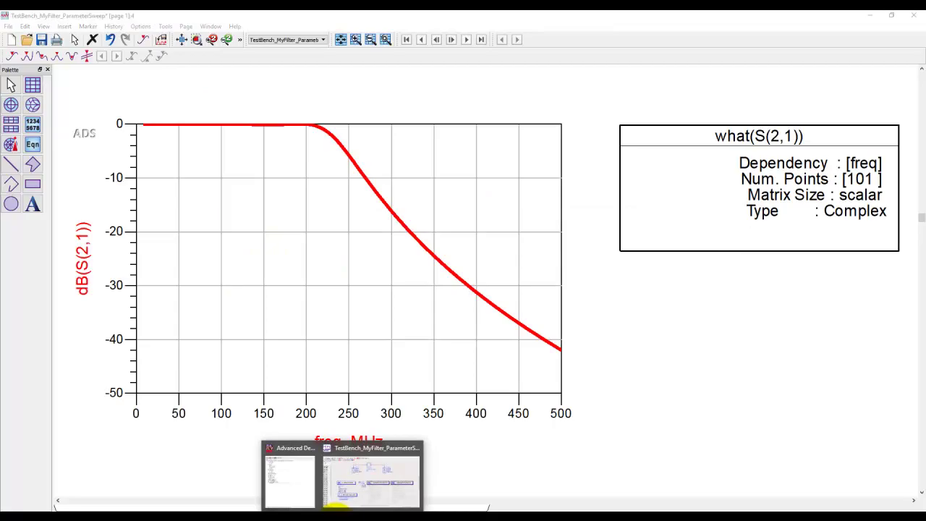
{"action": "left_click", "coordinate": [403, 483]}
{"action": "left_click", "coordinate": [416, 251]}
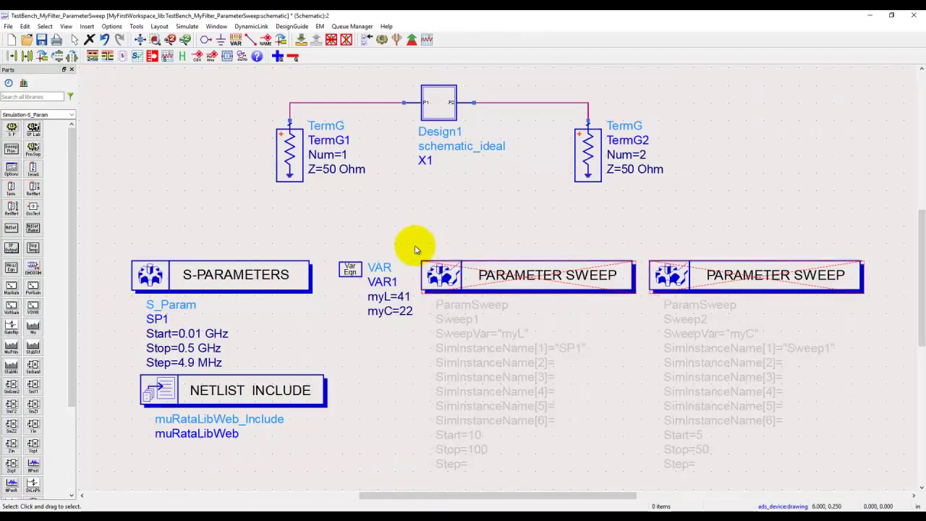
{"action": "left_click", "coordinate": [879, 316]}
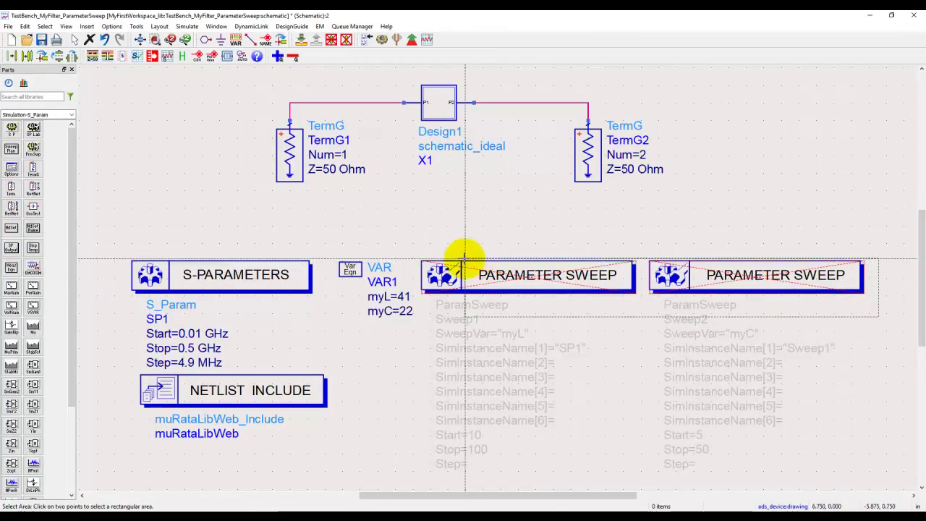
{"action": "left_click", "coordinate": [409, 250]}
{"action": "left_click", "coordinate": [345, 40]}
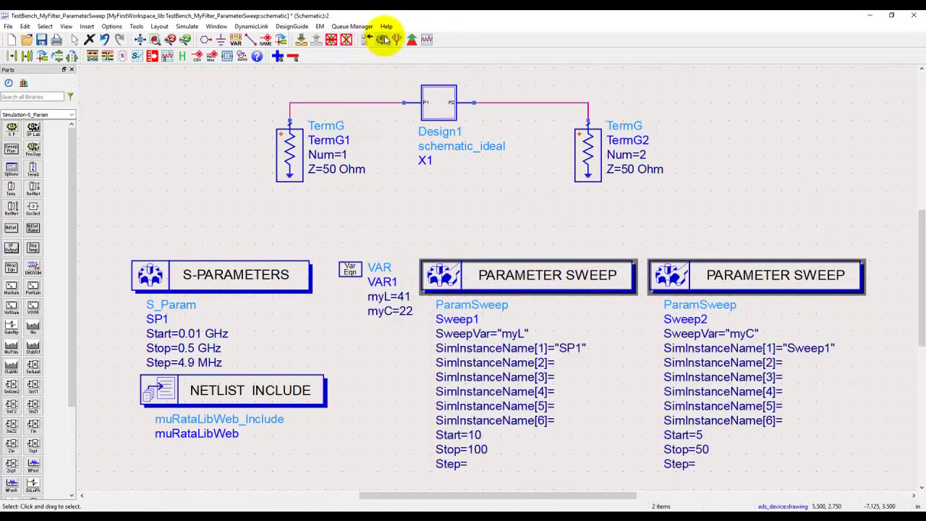
{"action": "left_click", "coordinate": [382, 39]}
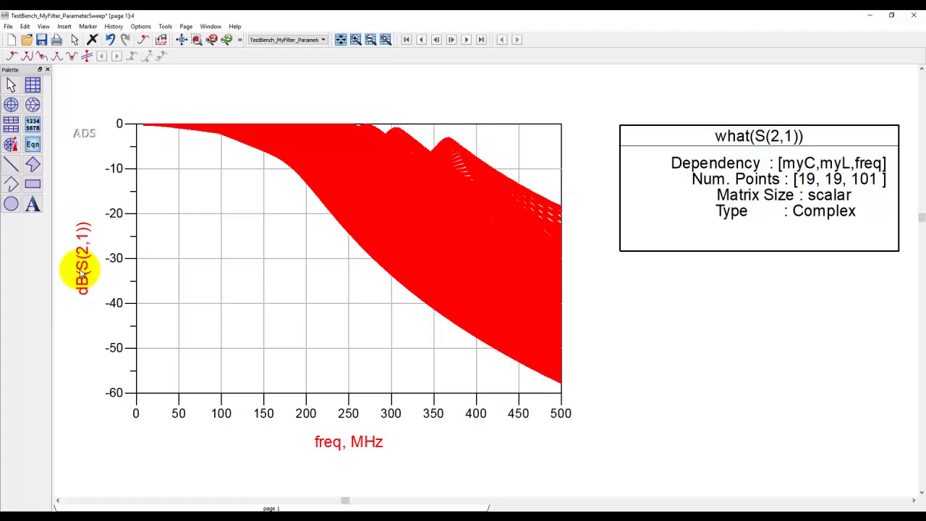
Step: Index the plotted trace as dB(S(2,1)[0,0,::]), then change it to dB(S(2,1)[0,1,::])
{"action": "double_click", "coordinate": [85, 228]}
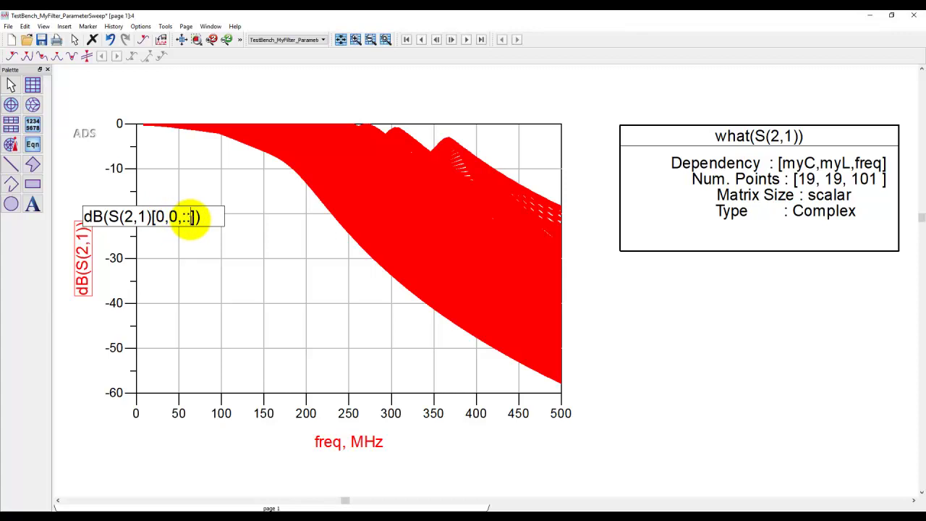
{"action": "left_click", "coordinate": [77, 358]}
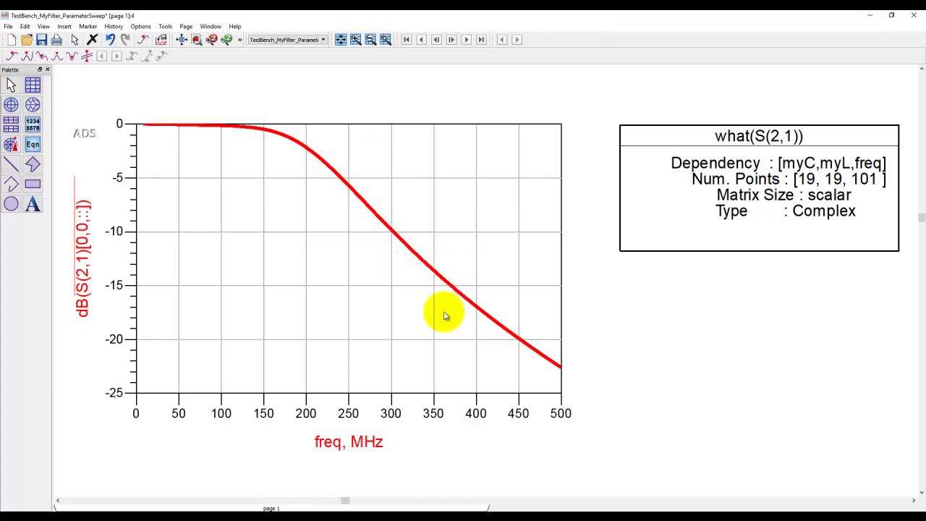
{"action": "double_click", "coordinate": [84, 226]}
{"action": "key", "text": "Delete"}
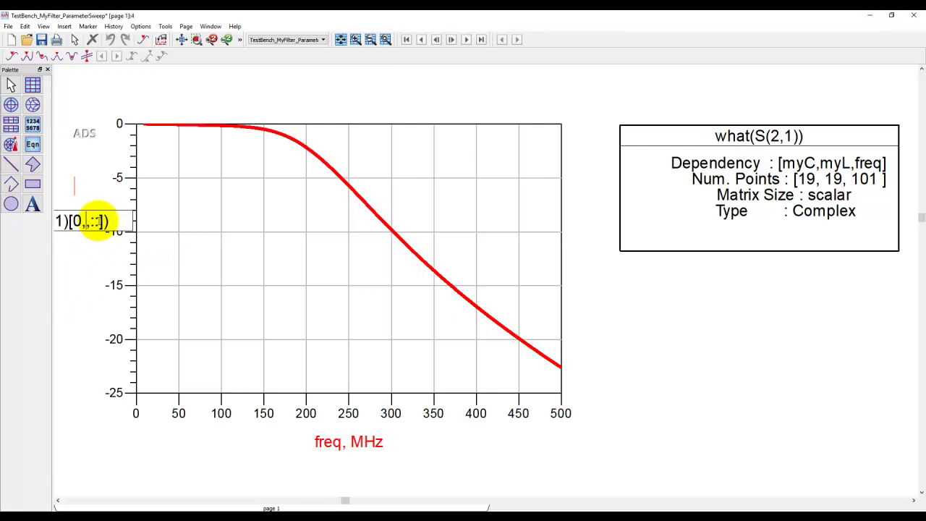
{"action": "type", "text": "1"}
{"action": "key", "text": "Return"}
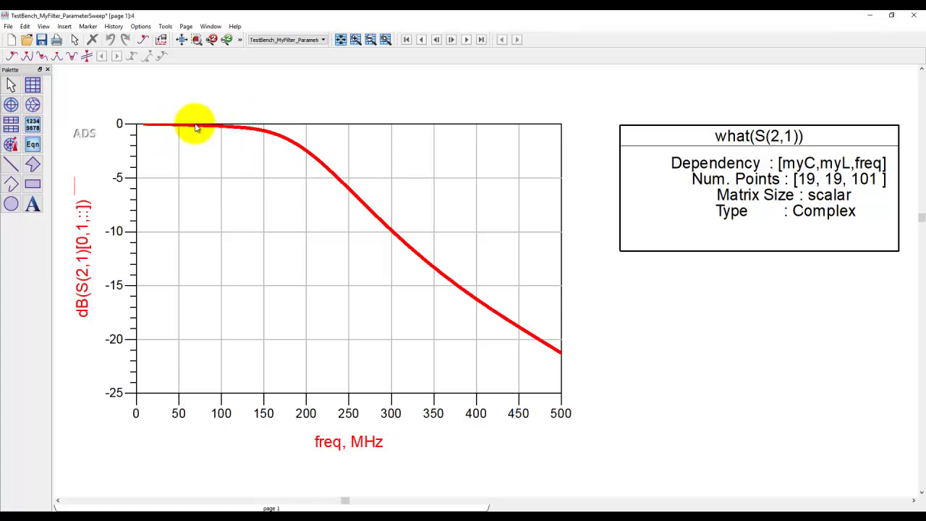
Step: Add S(2,1) in dB as a second plot trace, overlaying the full blue sweep family
{"action": "double_click", "coordinate": [315, 268]}
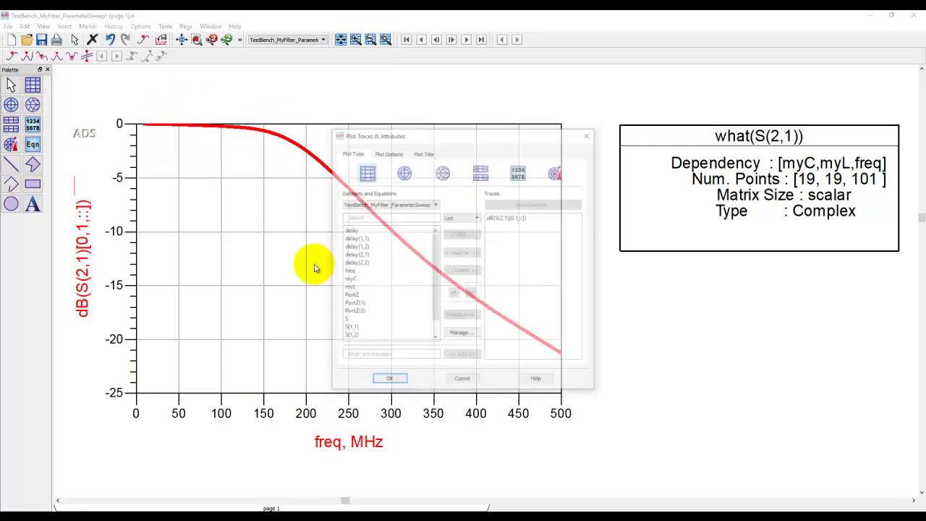
{"action": "scroll", "coordinate": [386, 311], "scroll_direction": "down", "scroll_amount": 1}
{"action": "left_click", "coordinate": [372, 328]}
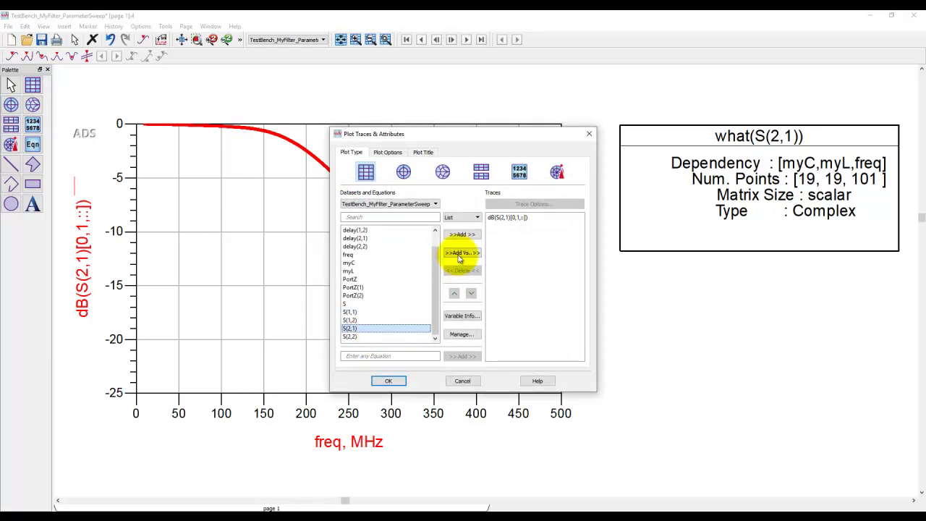
{"action": "left_click", "coordinate": [462, 234]}
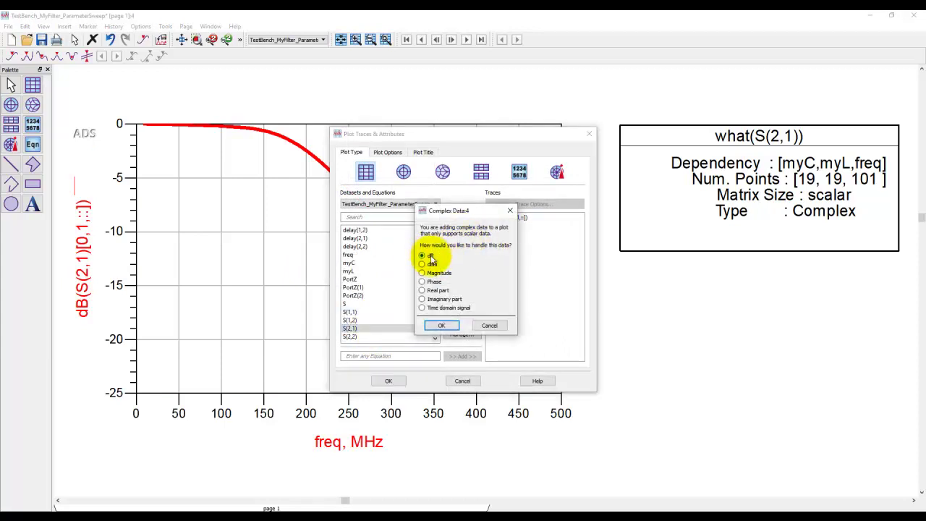
{"action": "left_click", "coordinate": [441, 325]}
{"action": "left_click", "coordinate": [391, 380]}
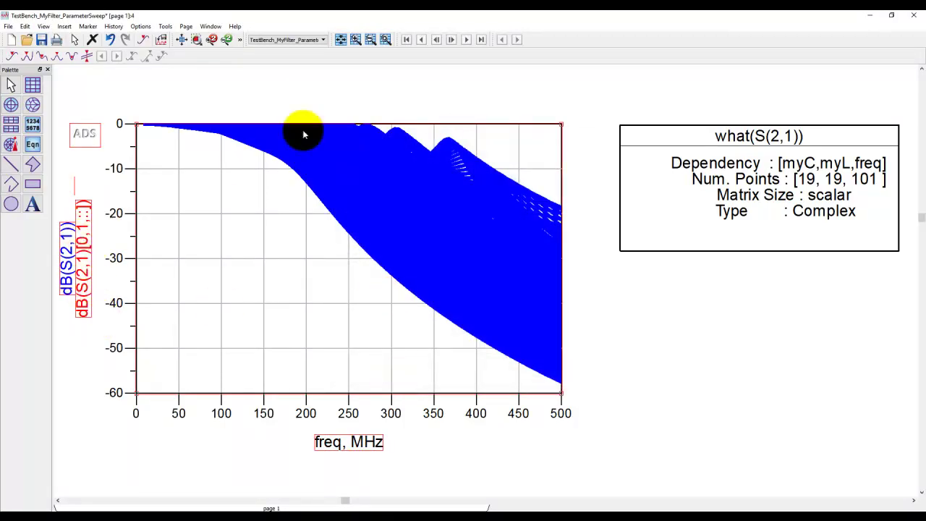
{"action": "left_click", "coordinate": [324, 147]}
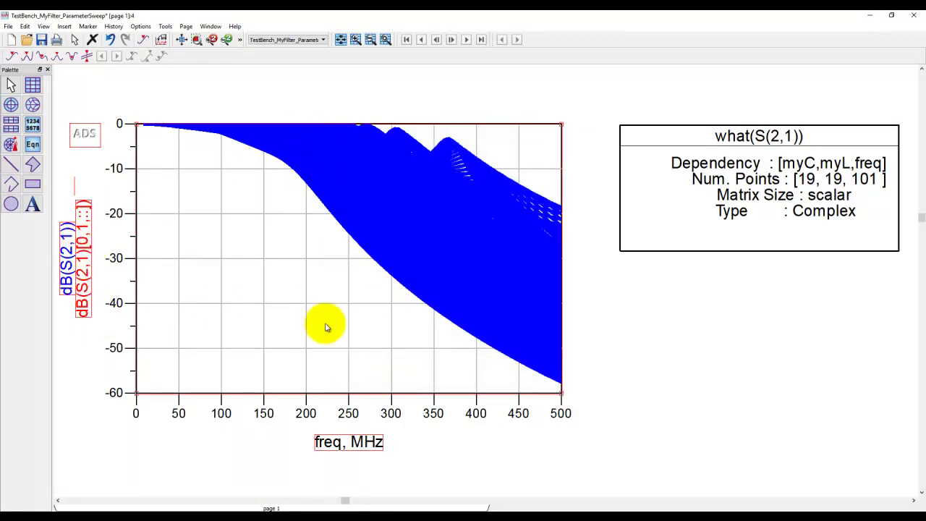
{"action": "left_click", "coordinate": [655, 375]}
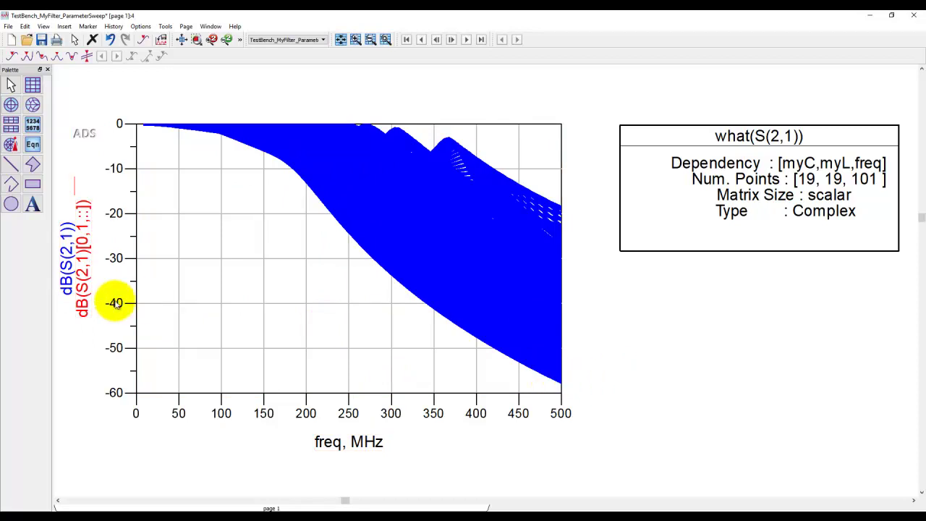
Step: Style the swept traces with thickness 0.1, light grey colour and Dot Dot line type
{"action": "double_click", "coordinate": [457, 308]}
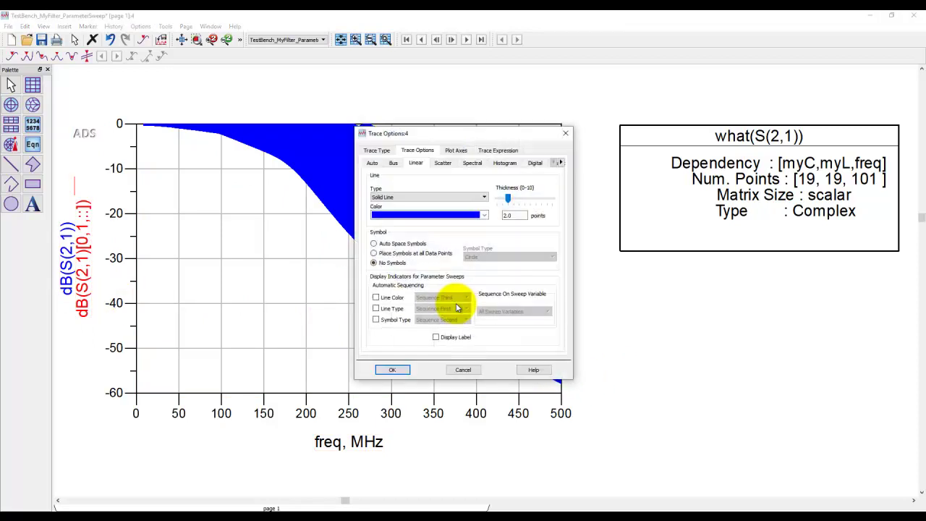
{"action": "double_click", "coordinate": [511, 215]}
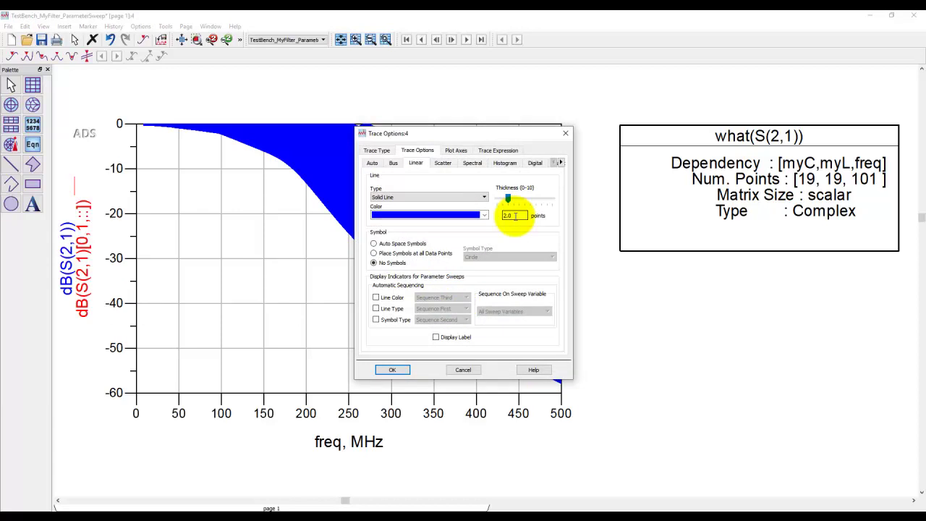
{"action": "left_click", "coordinate": [483, 214]}
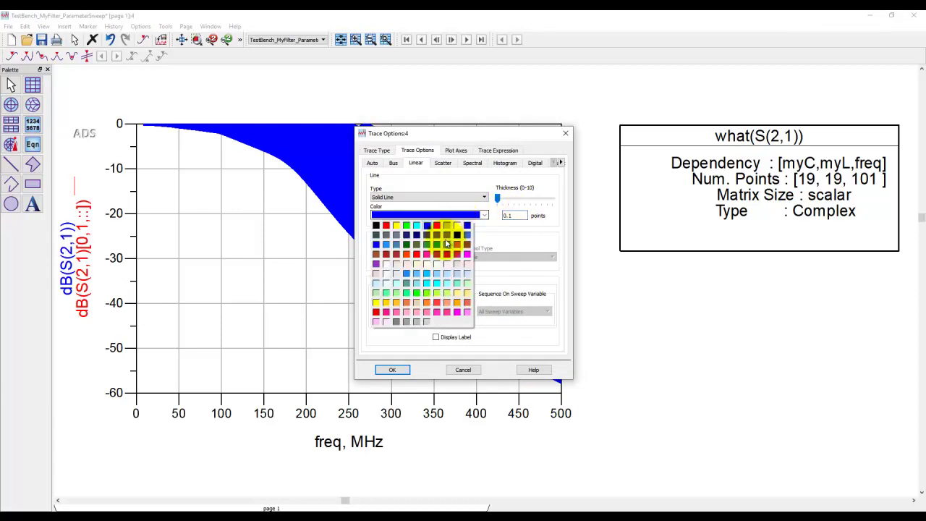
{"action": "left_click", "coordinate": [425, 321]}
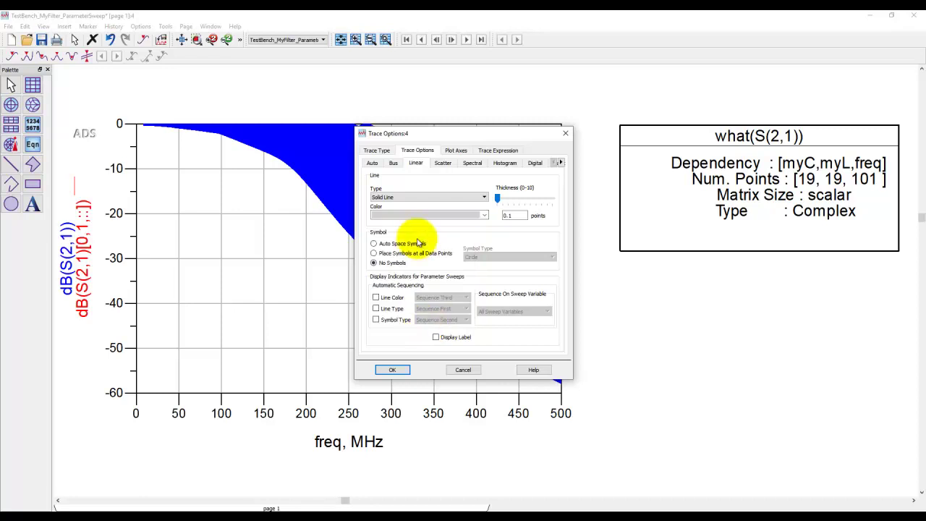
{"action": "left_click", "coordinate": [415, 198]}
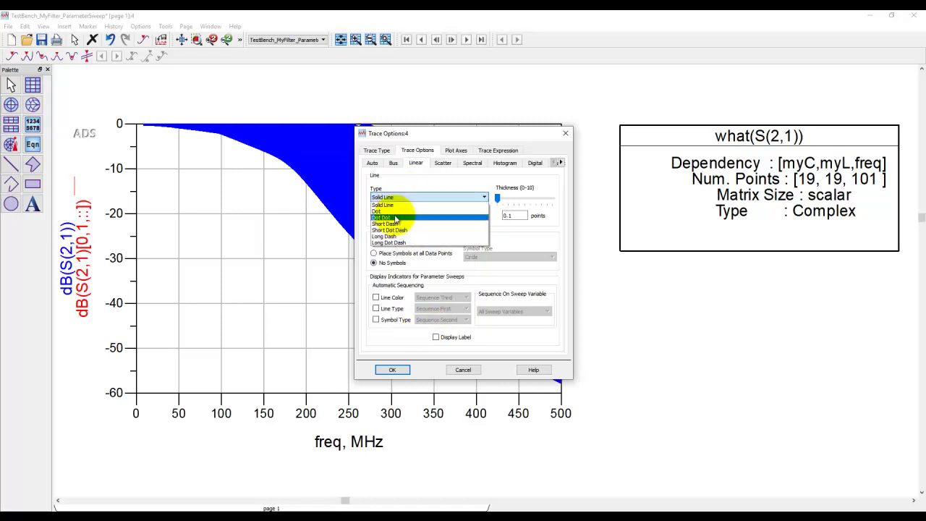
{"action": "left_click", "coordinate": [395, 220]}
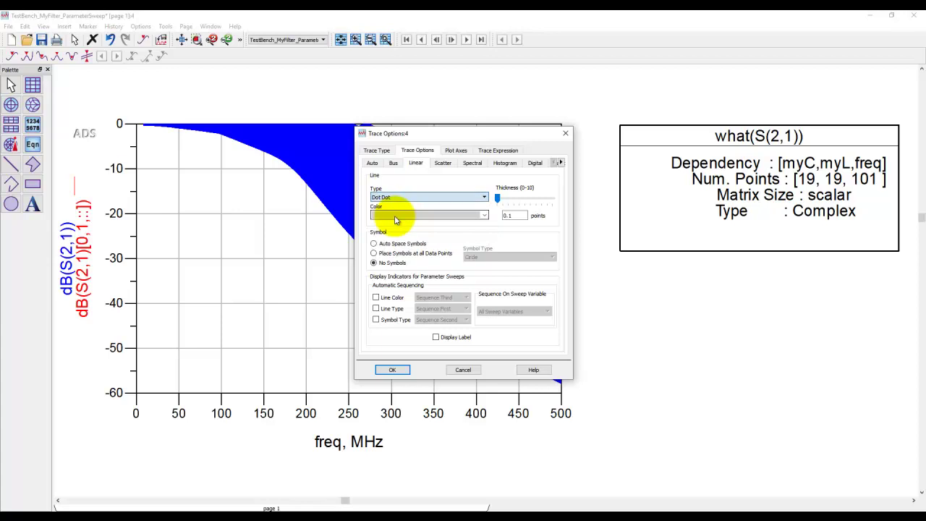
{"action": "left_click", "coordinate": [392, 370]}
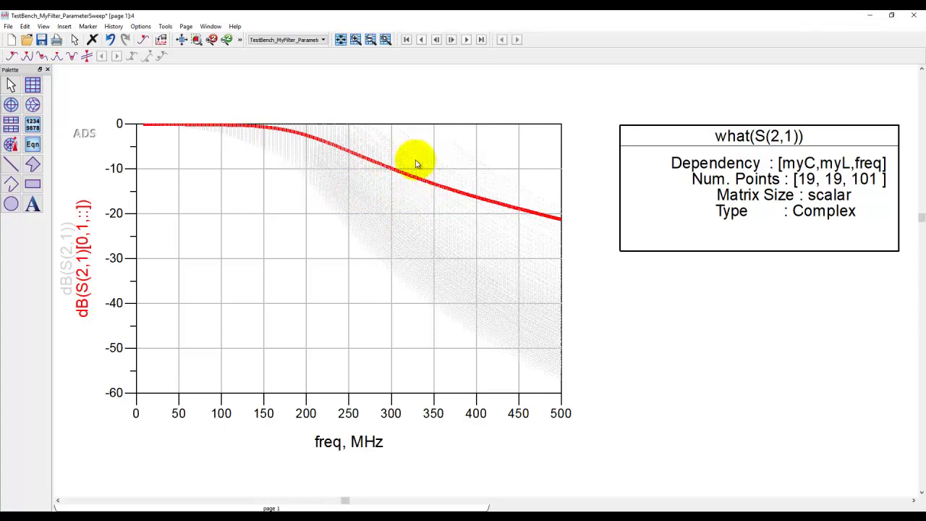
Step: Change the red trace's middle index from 1 to 10, plotting dB(S(2,1)[0,10,::])
{"action": "double_click", "coordinate": [85, 237]}
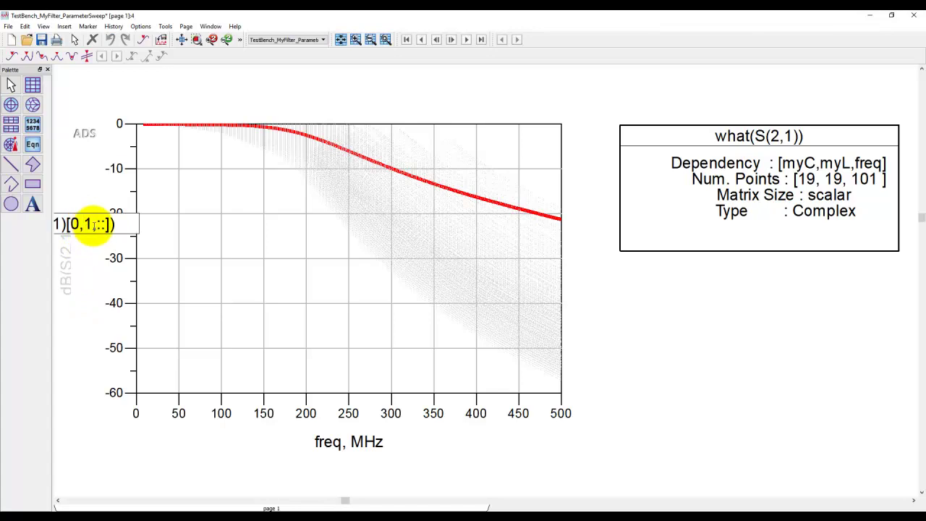
{"action": "type", "text": "0"}
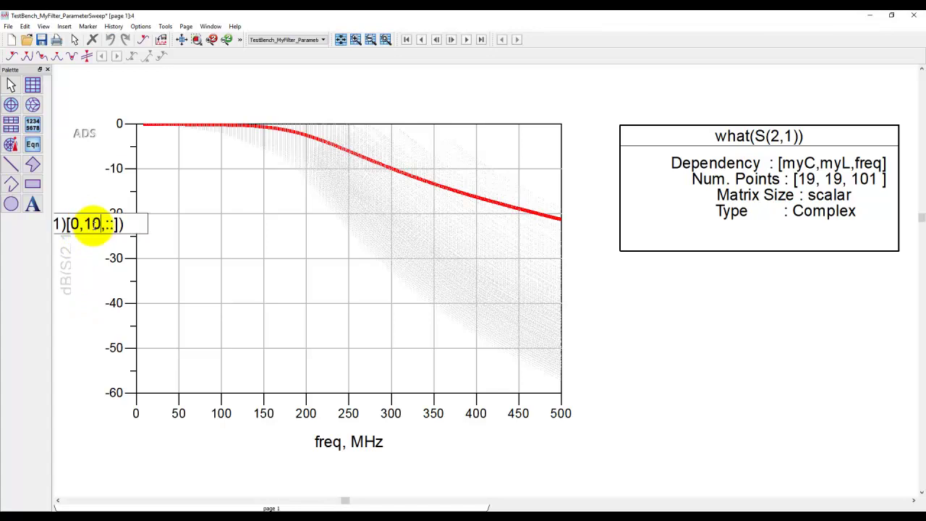
{"action": "left_click", "coordinate": [68, 335]}
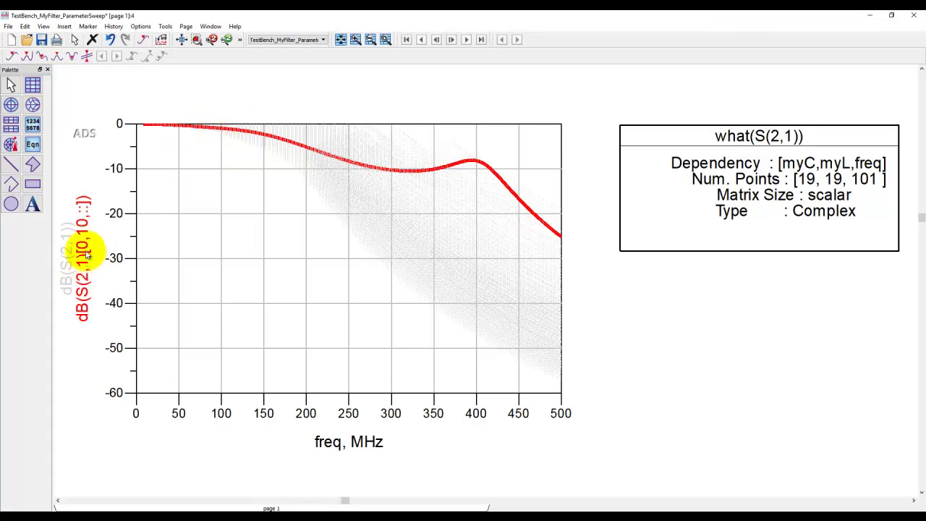
{"action": "left_click", "coordinate": [182, 40]}
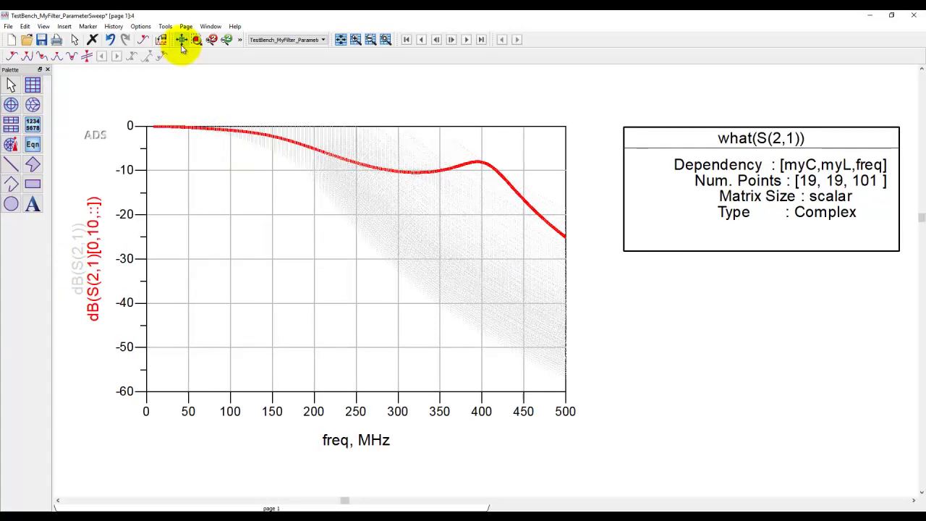